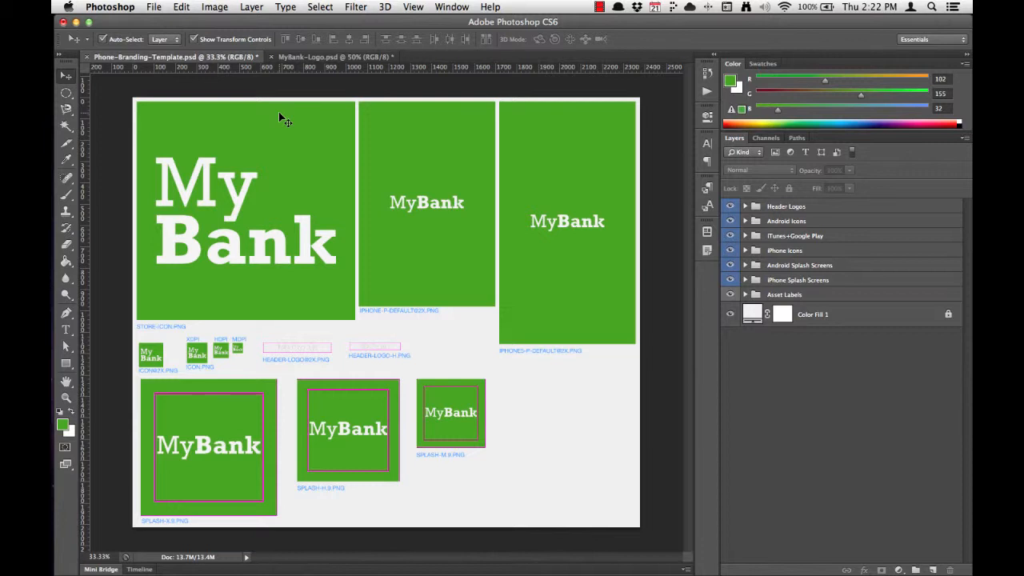
# Copy the MyBank-New-Logo layer from MyBank-Logo.psd into Phone-Branding-Template.psd, placing it over the upper part of the store icon
pyautogui.click(308, 57)
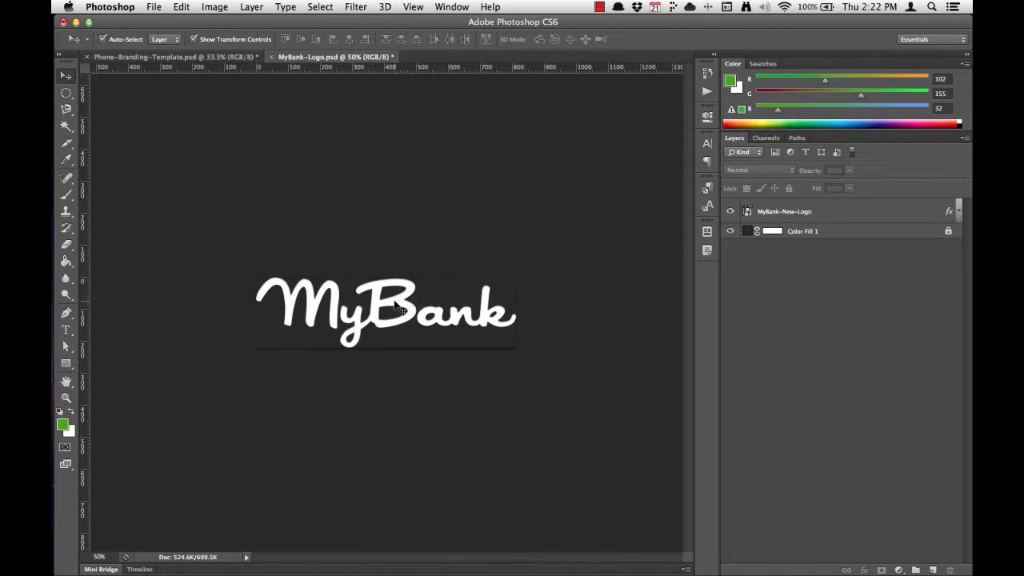
pyautogui.moveTo(390, 308)
pyautogui.mouseDown()
pyautogui.moveTo(416, 302)
pyautogui.moveTo(372, 289)
pyautogui.moveTo(446, 312)
pyautogui.moveTo(385, 291)
pyautogui.moveTo(417, 281)
pyautogui.moveTo(400, 329)
pyautogui.moveTo(389, 308)
pyautogui.mouseUp()
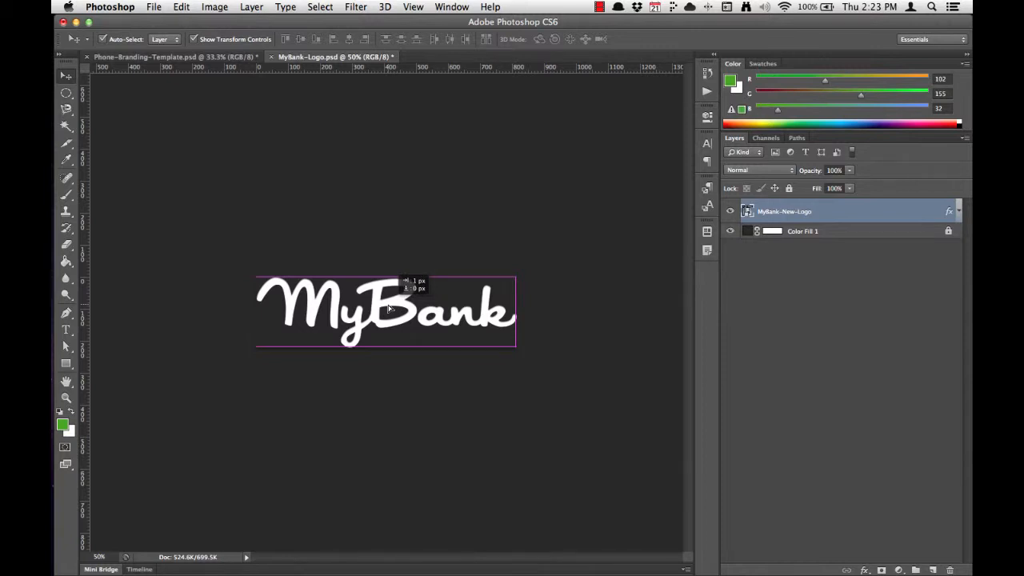
pyautogui.moveTo(389, 308); pyautogui.dragTo(238, 99)
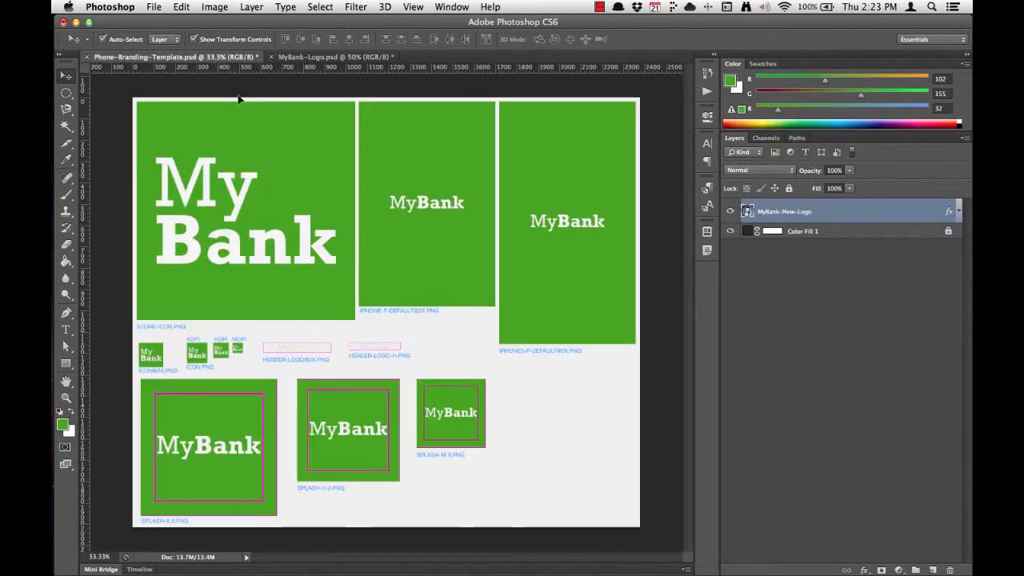
pyautogui.moveTo(290, 168); pyautogui.dragTo(292, 169)
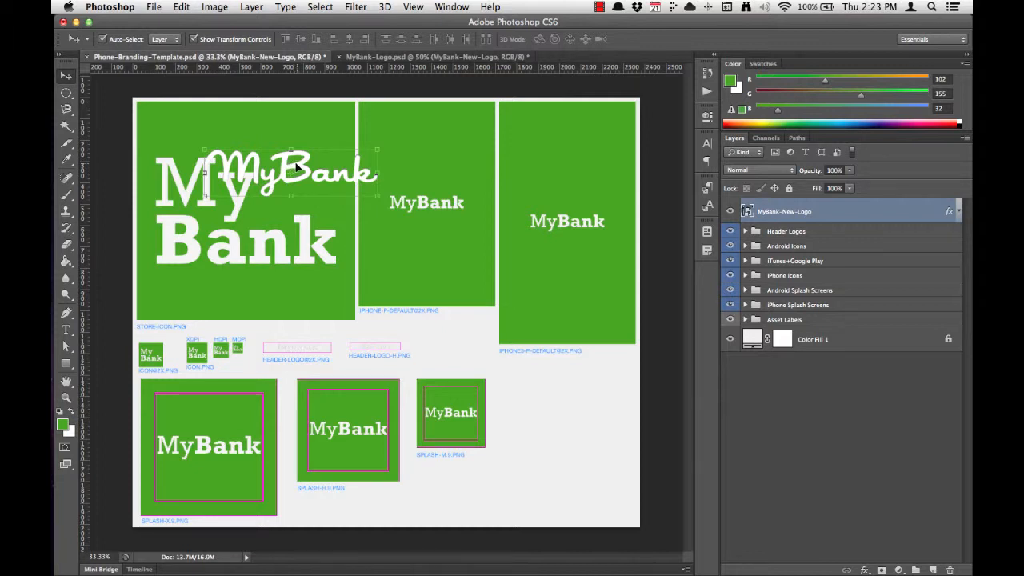
pyautogui.moveTo(296, 166); pyautogui.dragTo(256, 151)
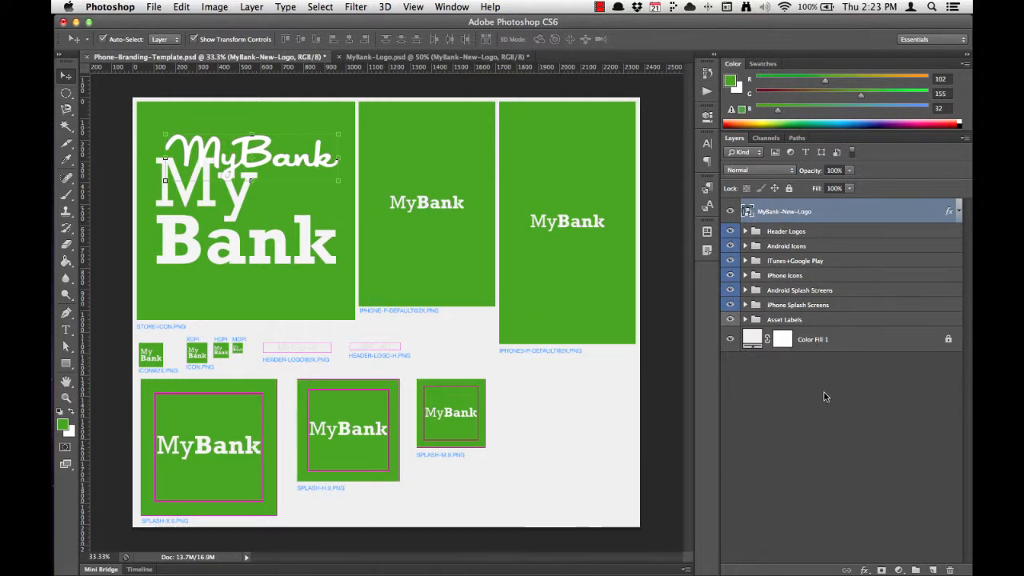
# Reposition the new script logo roughly in the middle of the store icon, over the old MyBank lettering
pyautogui.click(832, 345)
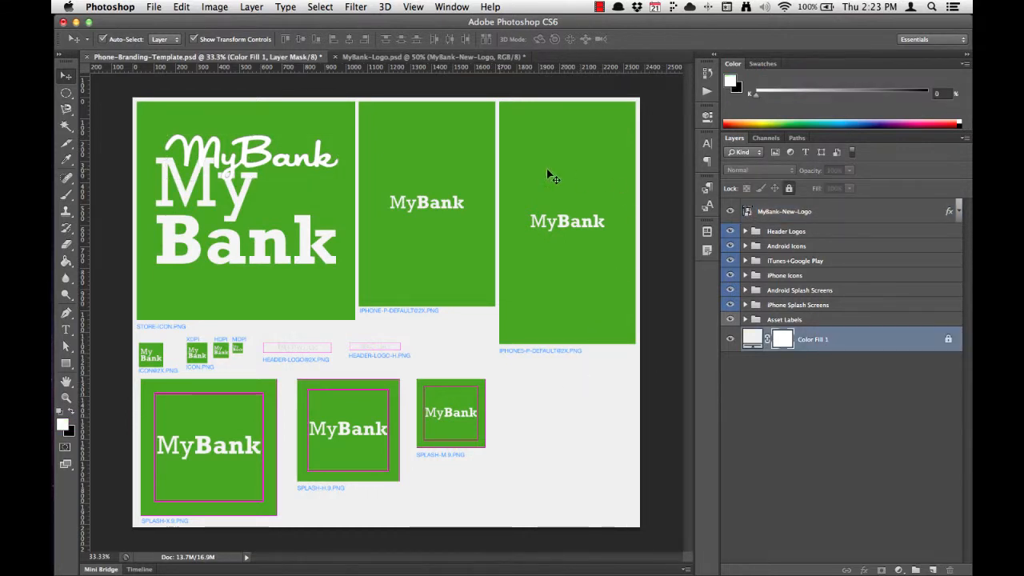
pyautogui.click(810, 212)
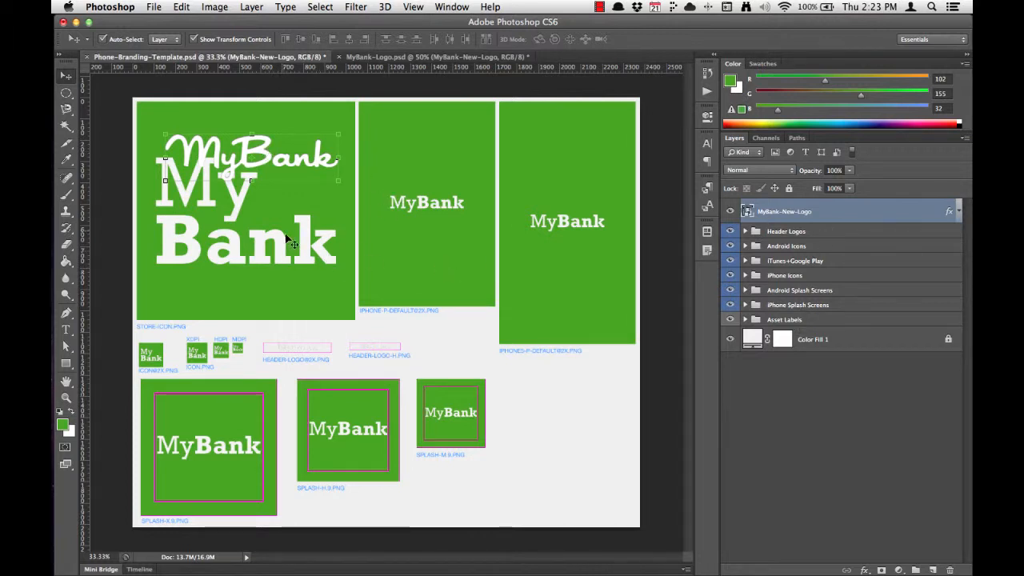
pyautogui.moveTo(258, 158); pyautogui.dragTo(260, 212)
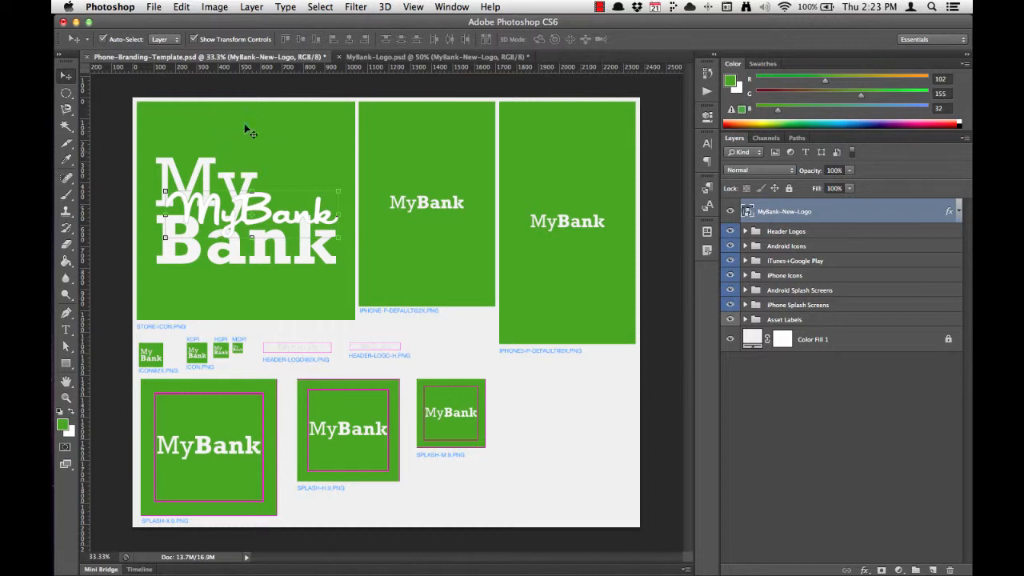
pyautogui.moveTo(260, 210)
pyautogui.mouseDown()
pyautogui.moveTo(260, 169)
pyautogui.moveTo(255, 210)
pyautogui.mouseUp()
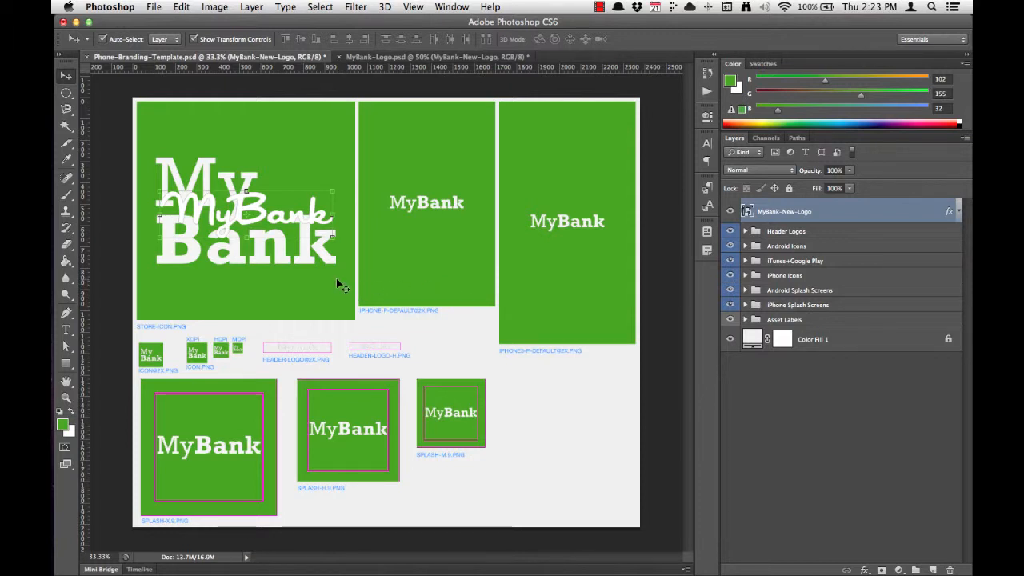
pyautogui.moveTo(263, 210)
pyautogui.mouseDown()
pyautogui.moveTo(260, 171)
pyautogui.moveTo(256, 220)
pyautogui.moveTo(268, 200)
pyautogui.mouseUp()
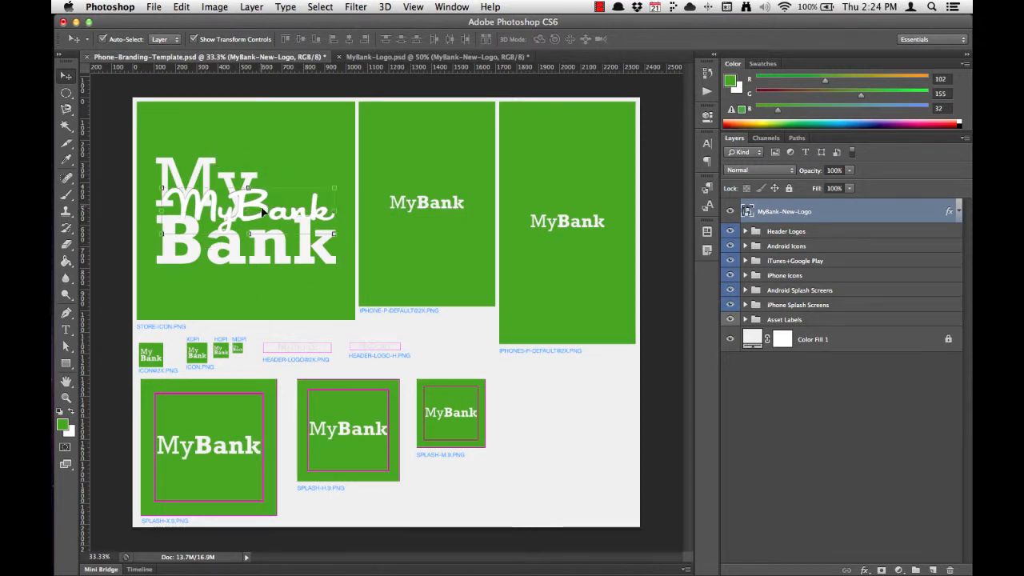
pyautogui.moveTo(254, 203); pyautogui.dragTo(249, 211)
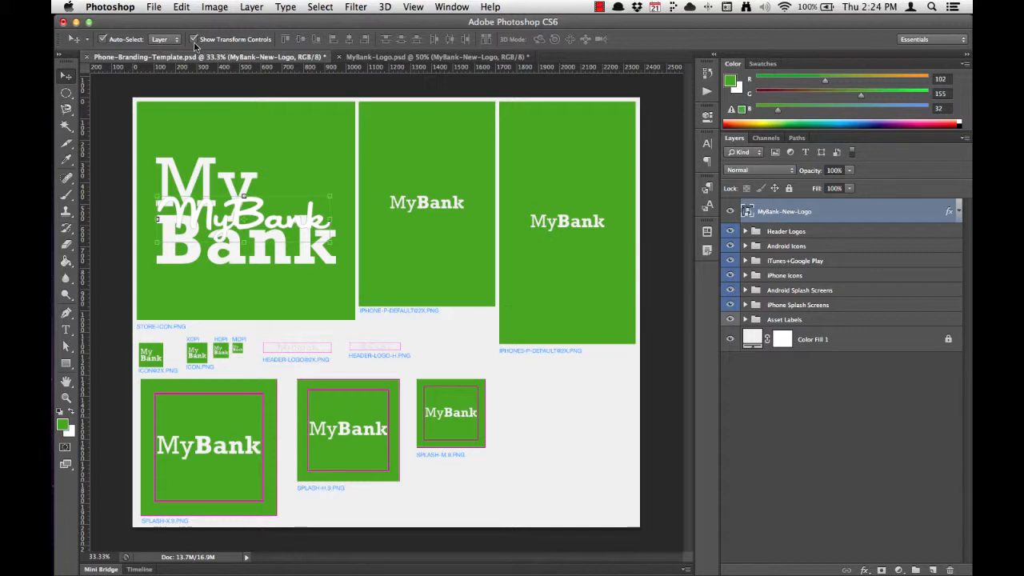
# Locate the background layers of the store icon and the iPhone splash screen in the layer stack, and collapse all layer groups again
pyautogui.click(258, 139)
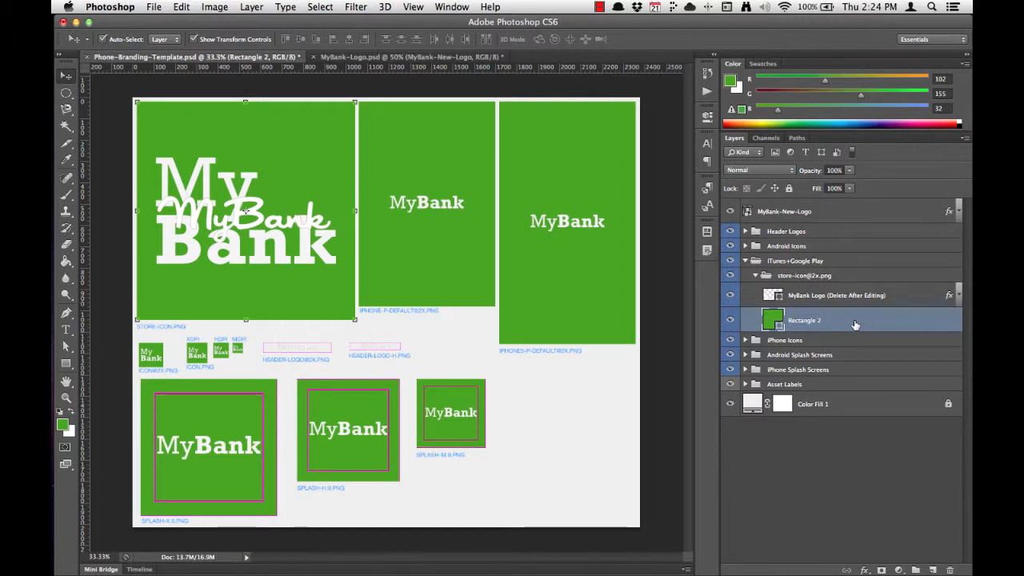
pyautogui.click(411, 145)
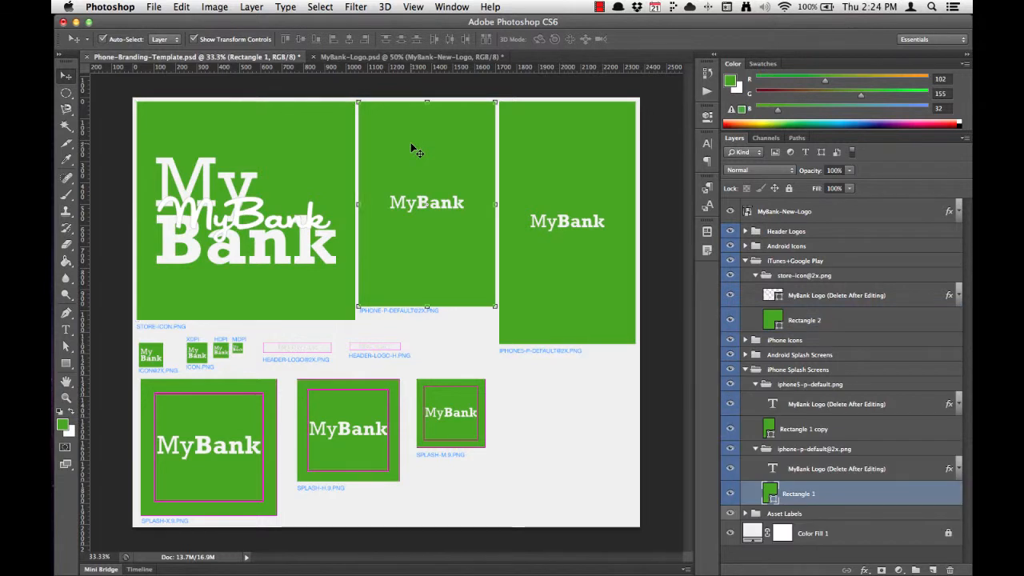
pyautogui.keyDown('alt'); pyautogui.click(746, 262); pyautogui.keyUp('alt')
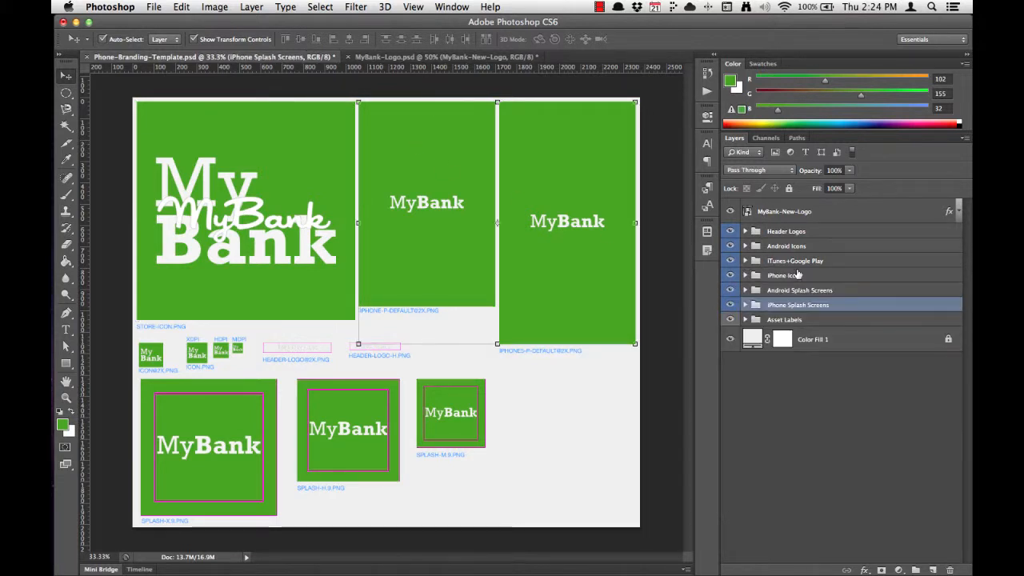
pyautogui.click(327, 143)
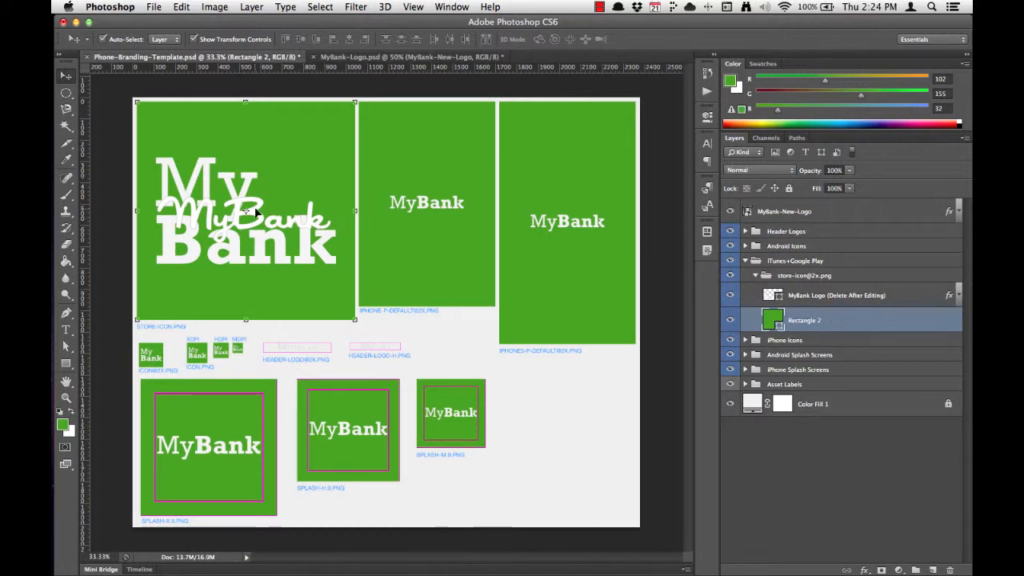
pyautogui.press('super+t')
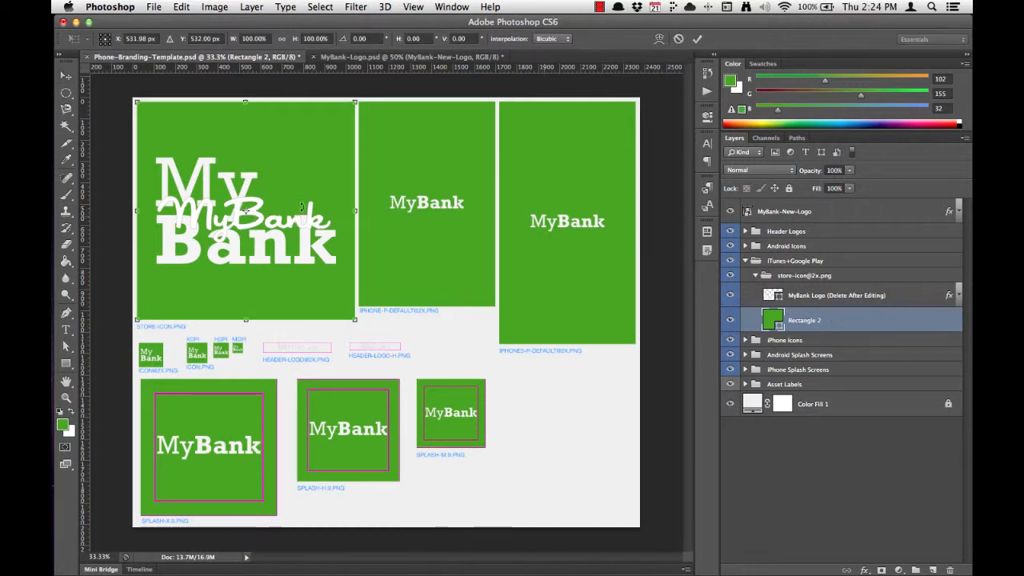
pyautogui.press('Escape')
pyautogui.click(841, 211)
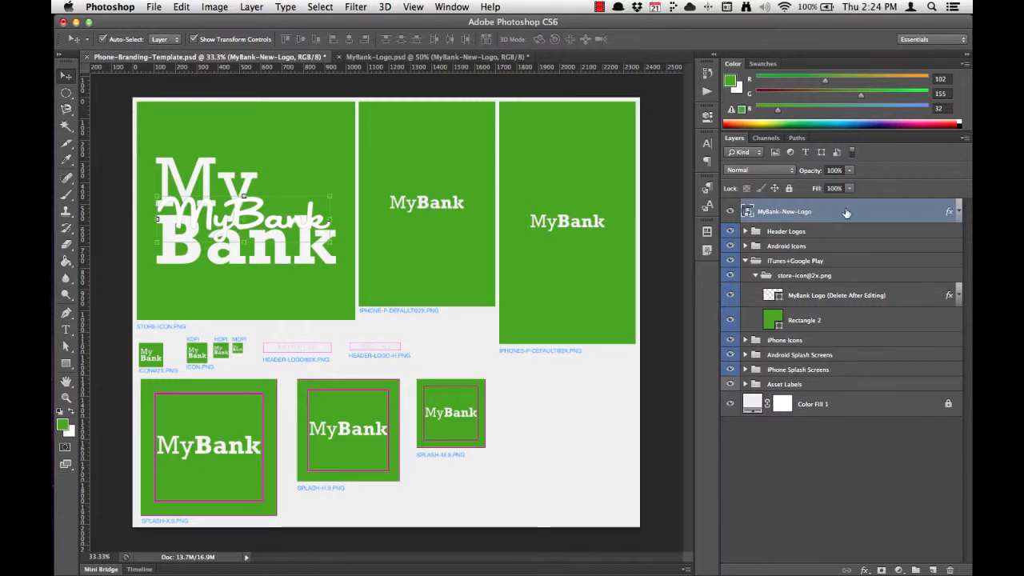
pyautogui.moveTo(824, 212); pyautogui.dragTo(840, 289)
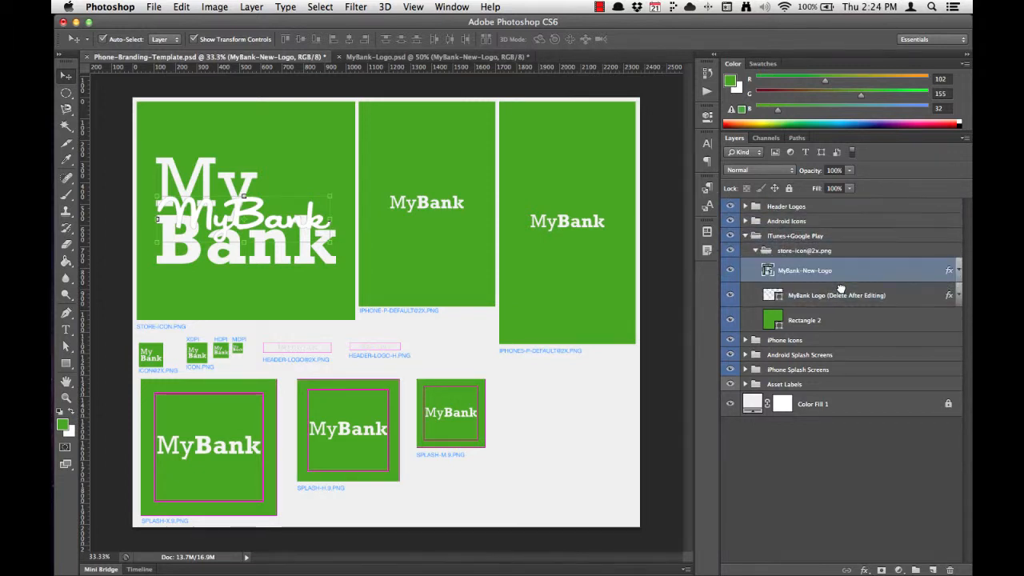
pyautogui.click(793, 298)
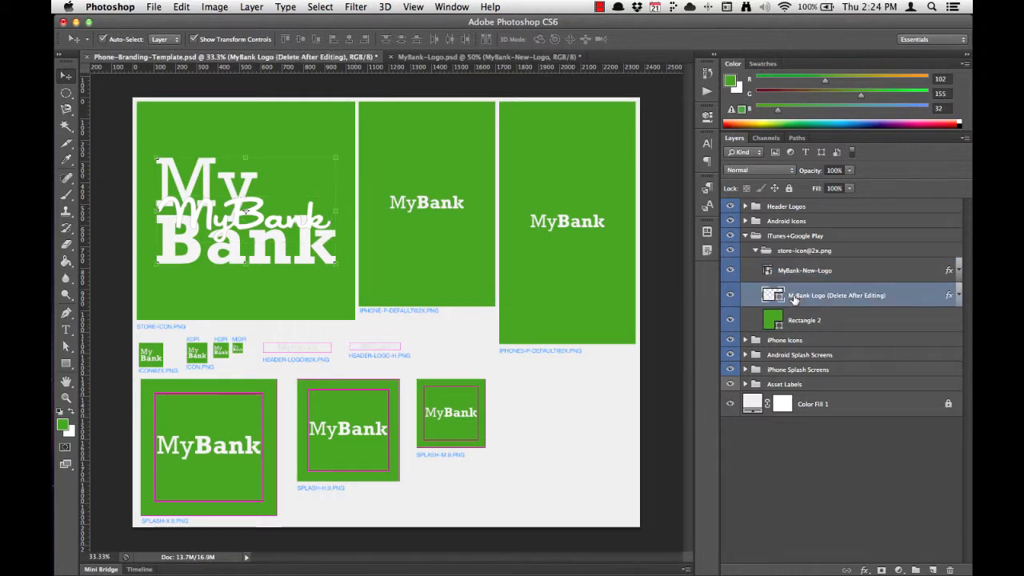
pyautogui.press('Delete')
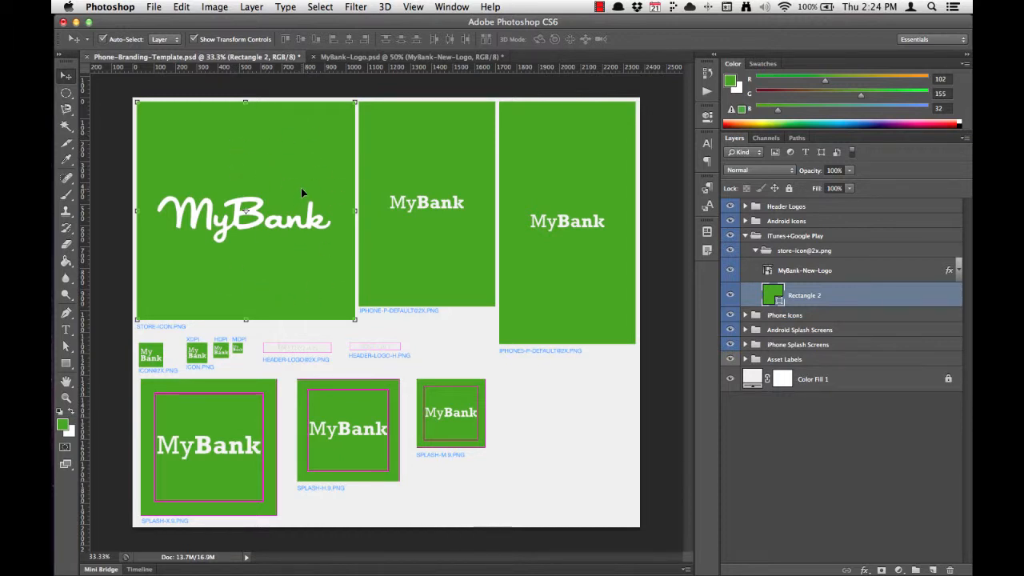
# Align the new logo to the vertical and horizontal centre of the store icon's Rectangle 2 background
pyautogui.click(277, 227)
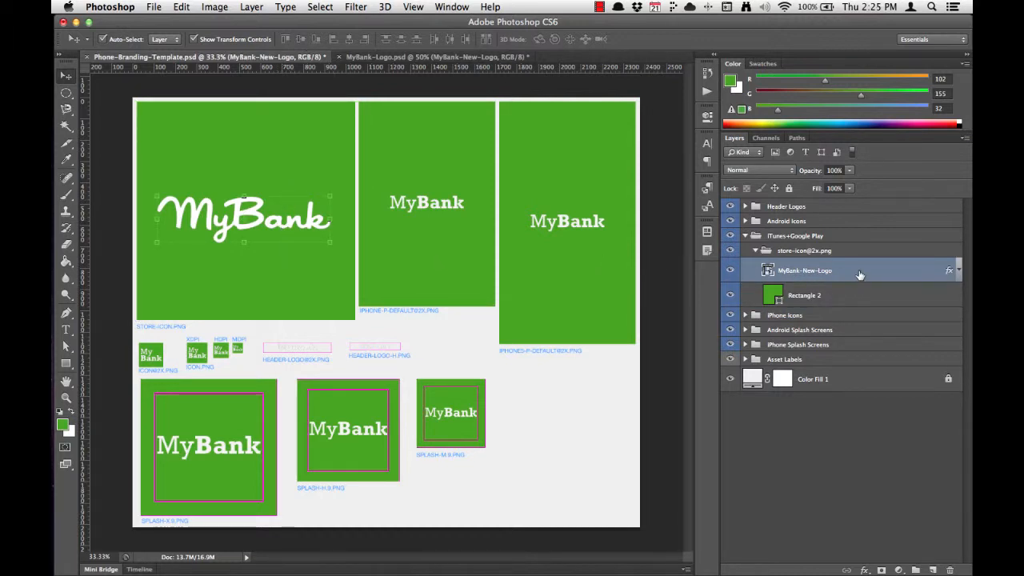
pyautogui.keyDown('shift'); pyautogui.click(860, 296); pyautogui.keyUp('shift')
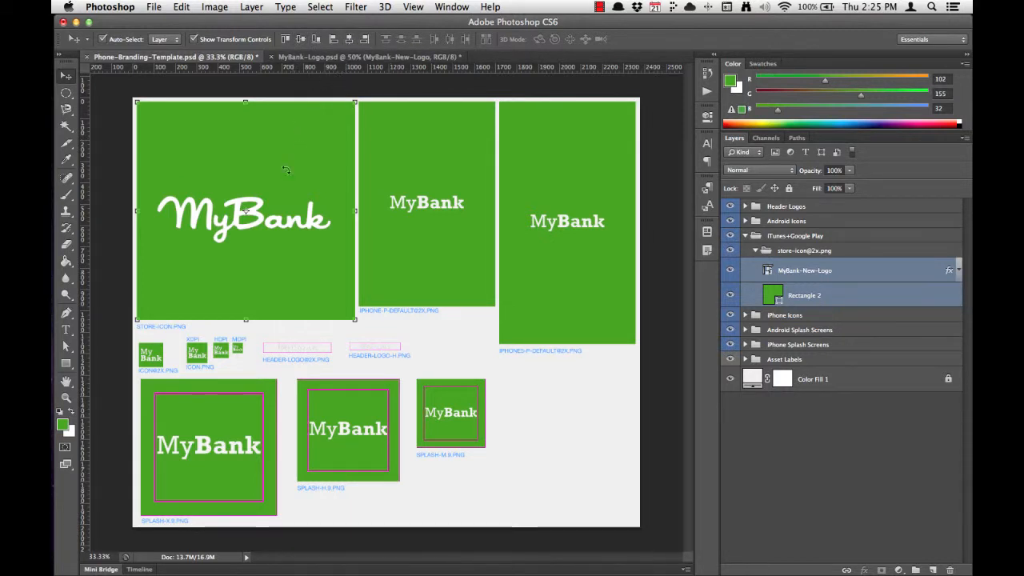
pyautogui.click(300, 40)
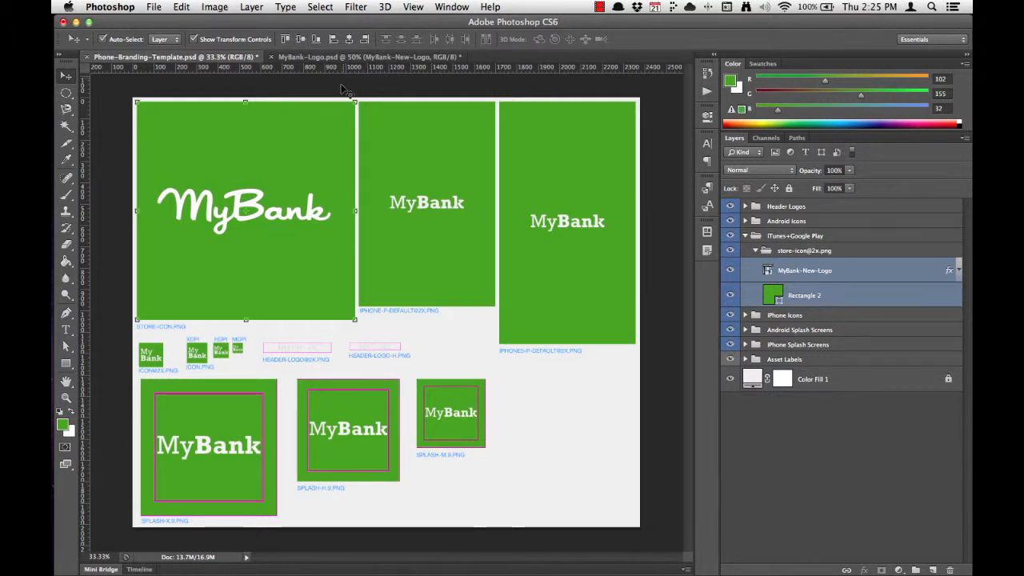
pyautogui.click(349, 39)
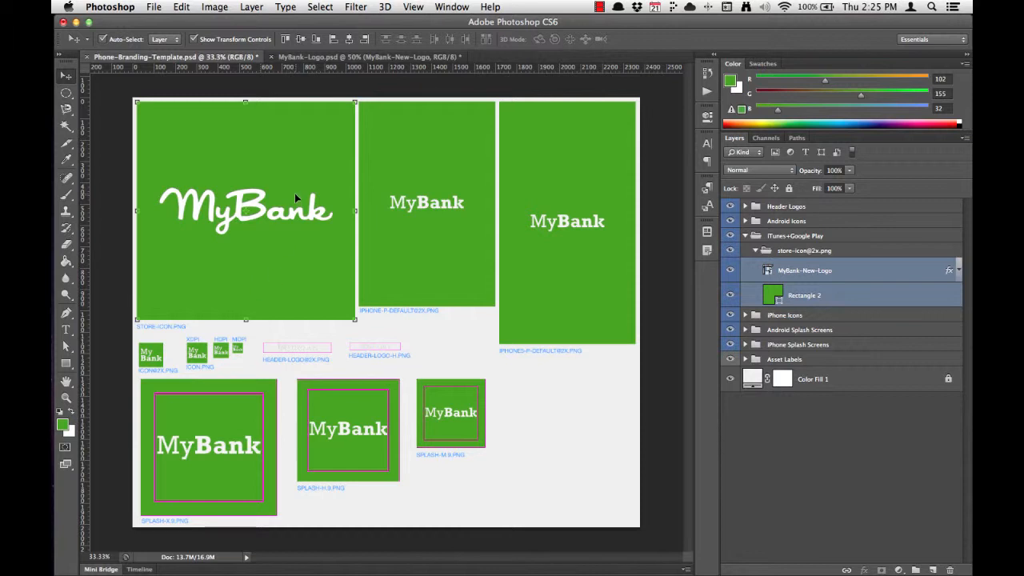
# Enlarge the store icon's new logo proportionally from its centre to about 236% scale
pyautogui.click(871, 274)
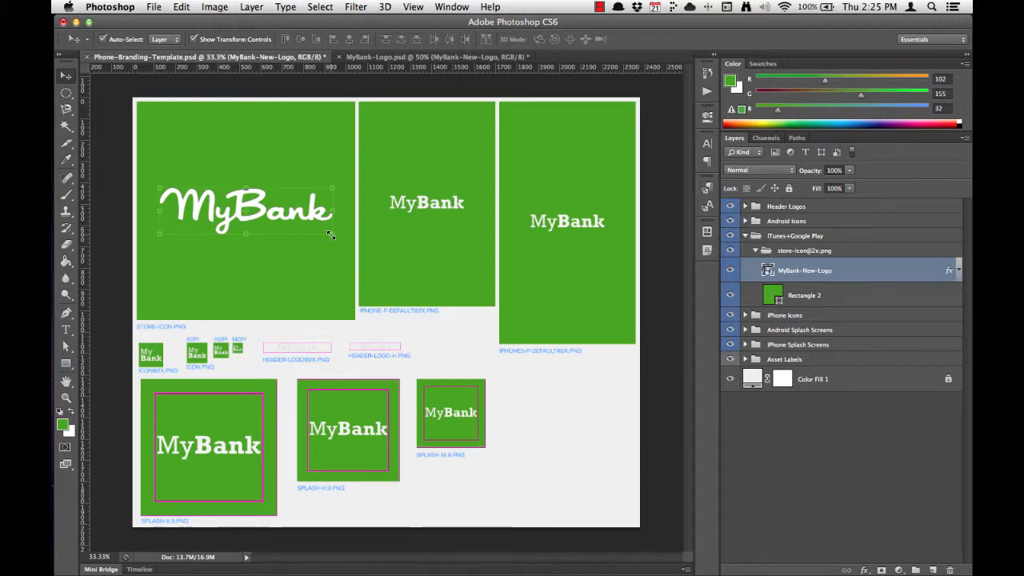
pyautogui.moveTo(330, 235); pyautogui.dragTo(335, 265)
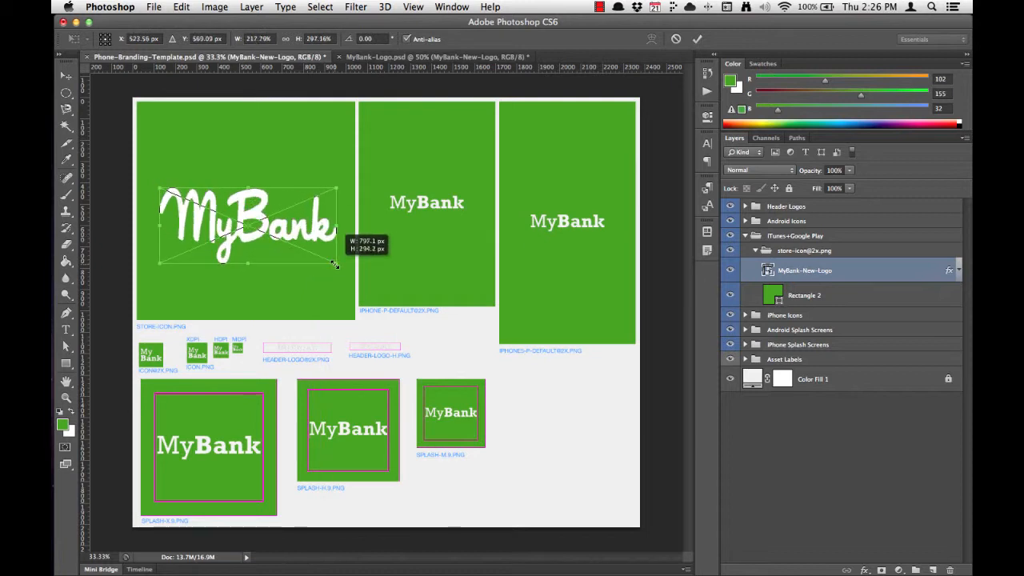
pyautogui.moveTo(306, 221); pyautogui.dragTo(326, 208)
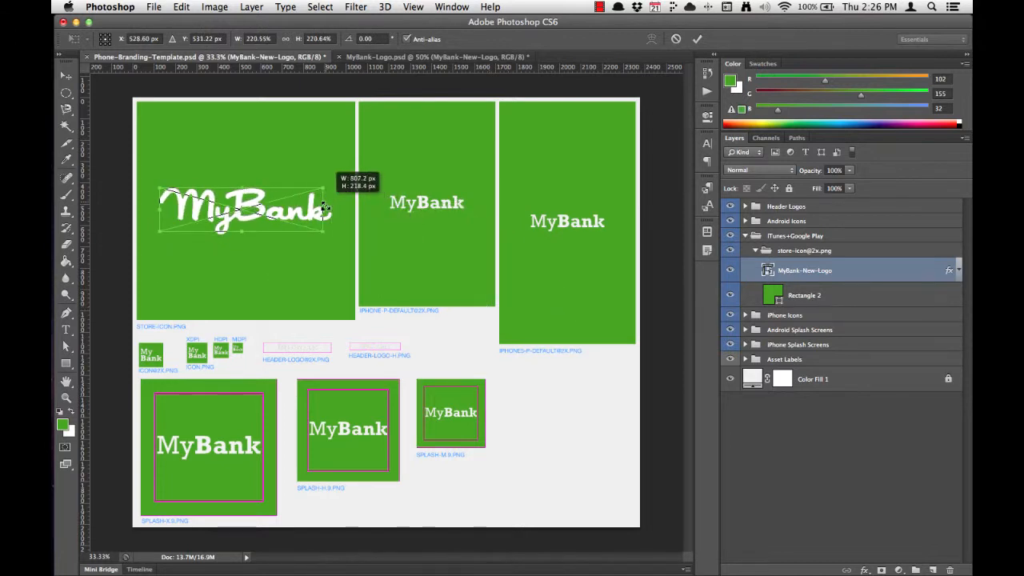
pyautogui.moveTo(364, 250); pyautogui.dragTo(333, 251)
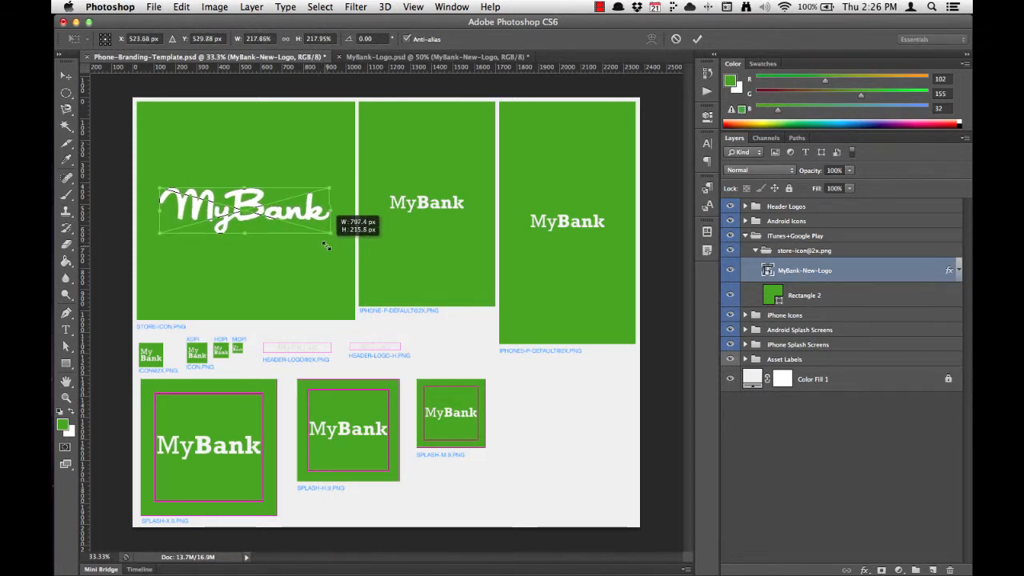
pyautogui.moveTo(330, 250)
pyautogui.mouseDown()
pyautogui.moveTo(315, 231)
pyautogui.moveTo(405, 278)
pyautogui.moveTo(308, 226)
pyautogui.moveTo(334, 250)
pyautogui.moveTo(305, 224)
pyautogui.moveTo(332, 251)
pyautogui.mouseUp()
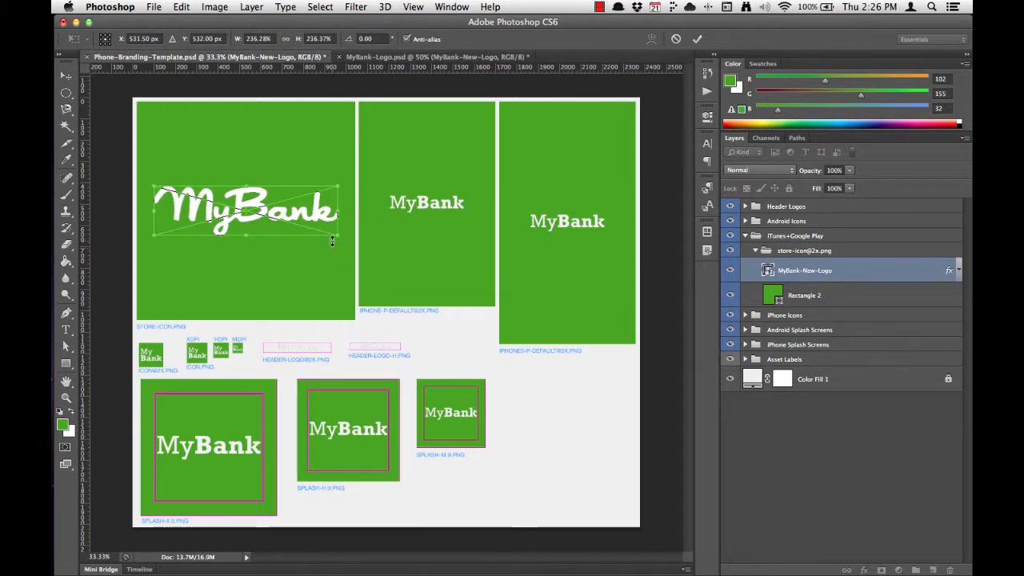
pyautogui.press('Return')
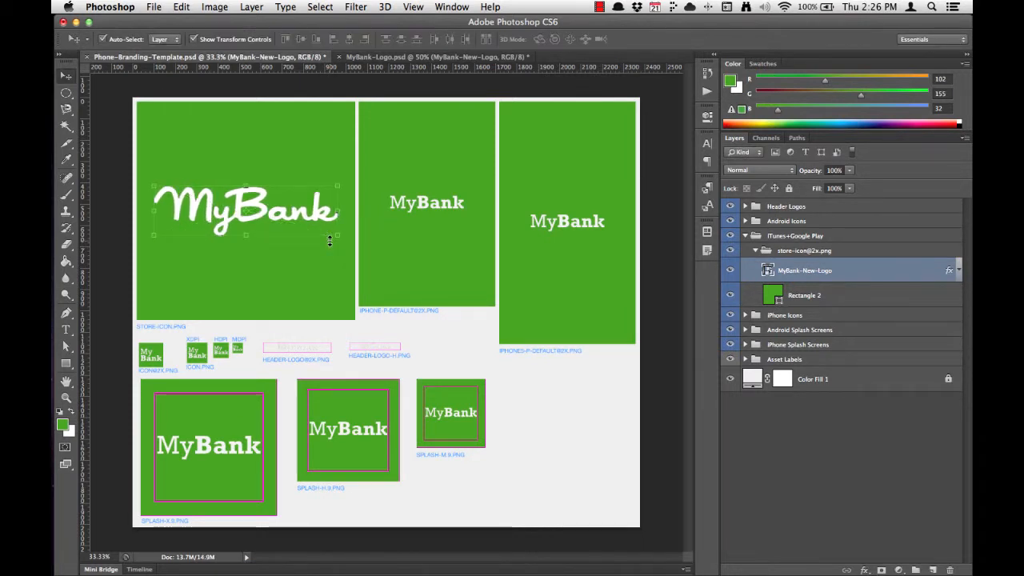
pyautogui.click(796, 252)
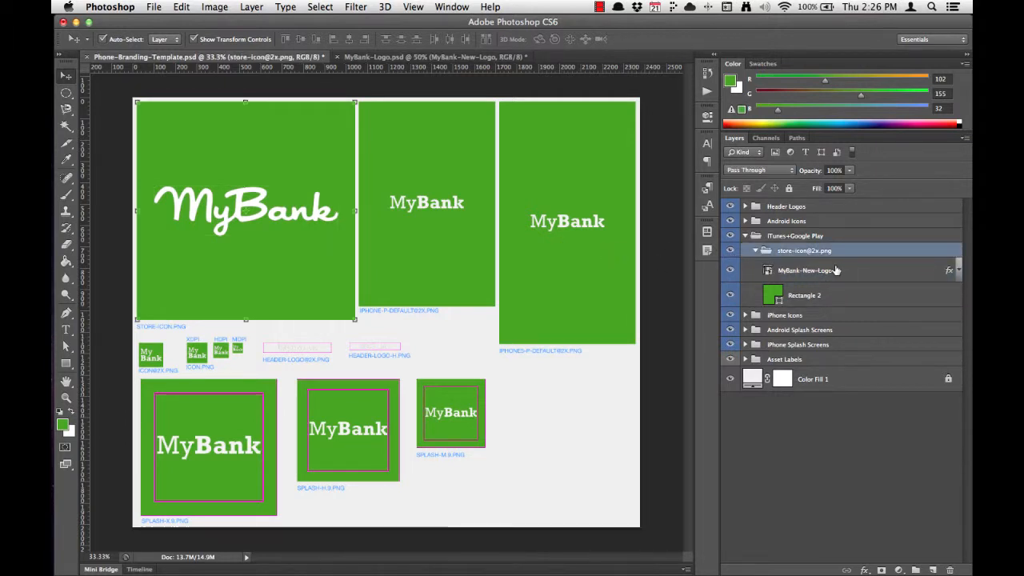
pyautogui.click(804, 275)
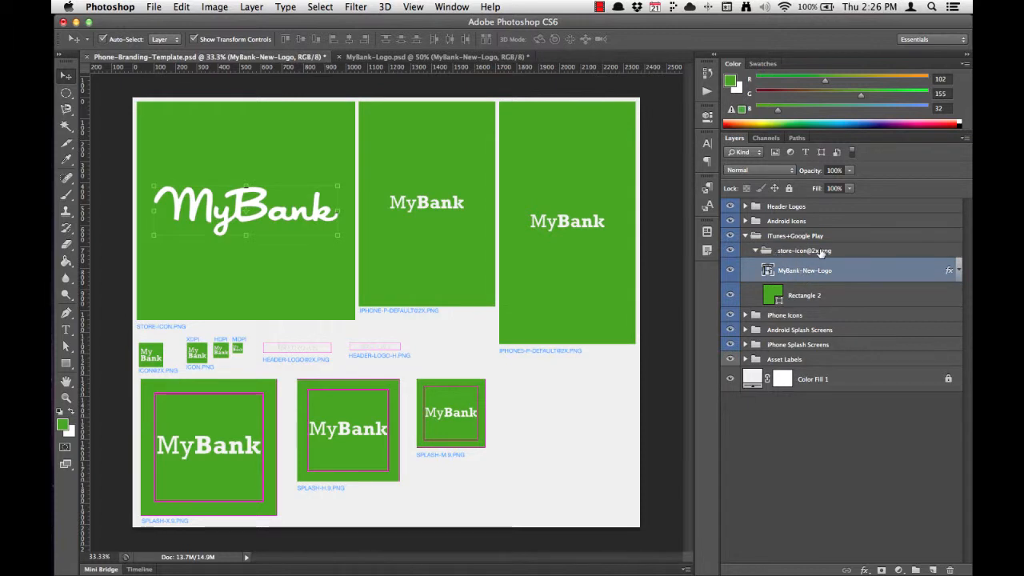
pyautogui.click(797, 301)
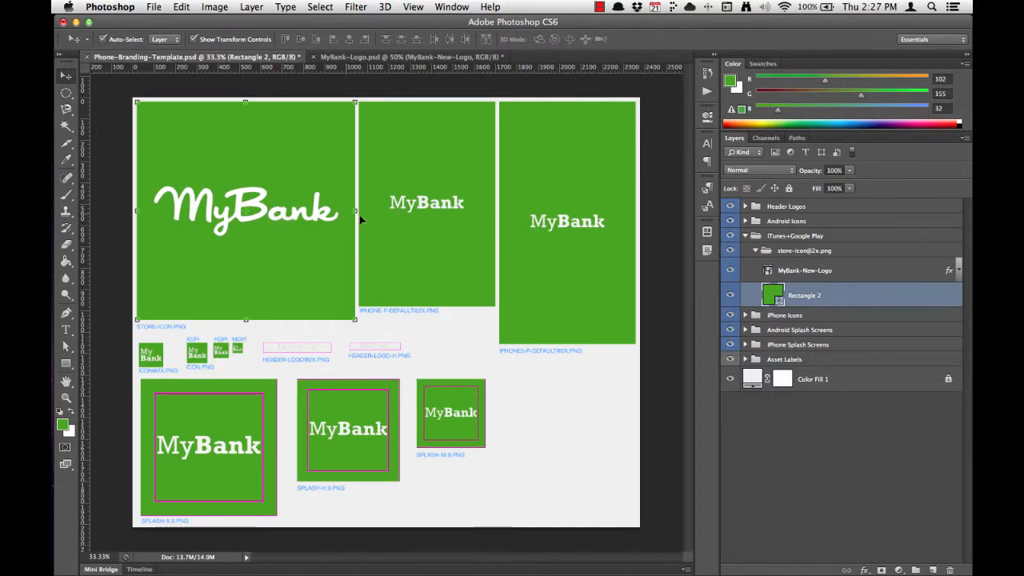
pyautogui.click(286, 222)
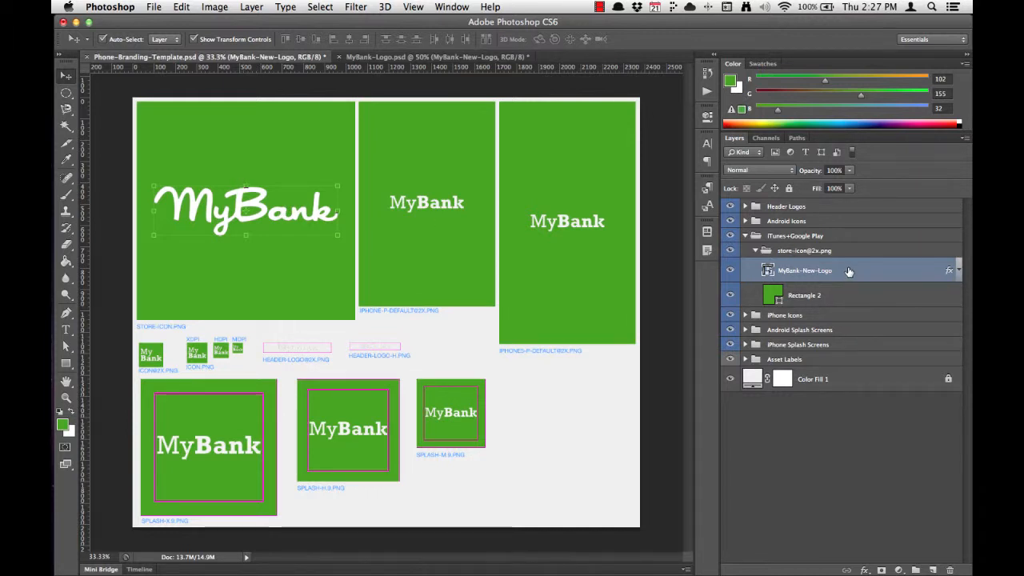
pyautogui.press('super+j')
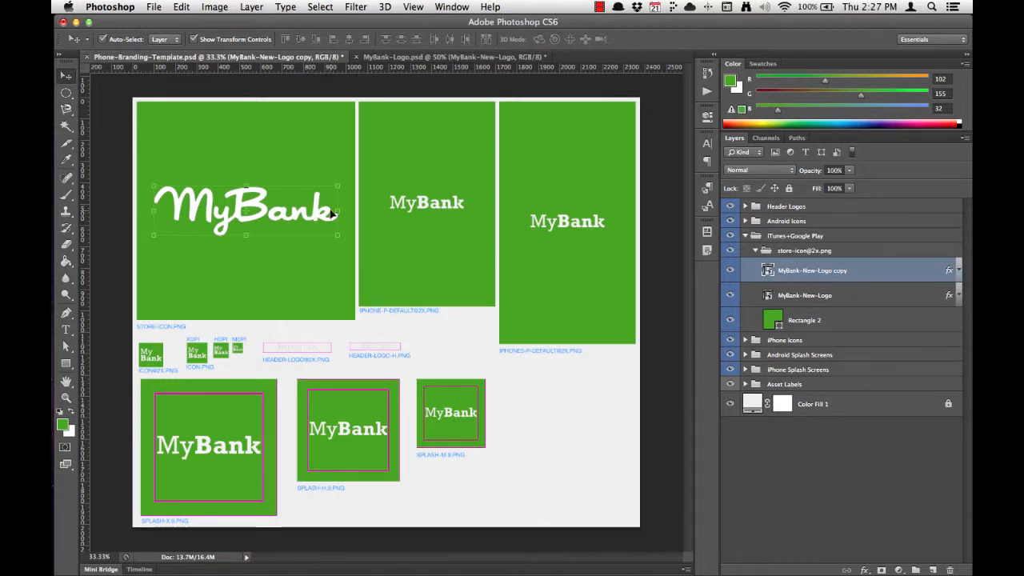
pyautogui.moveTo(296, 213); pyautogui.dragTo(438, 209)
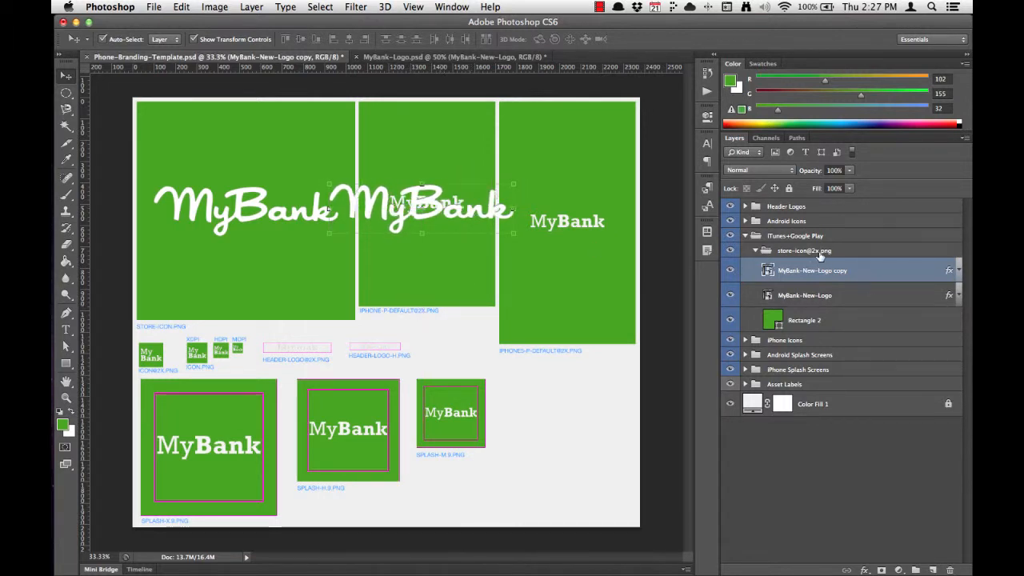
pyautogui.click(436, 154)
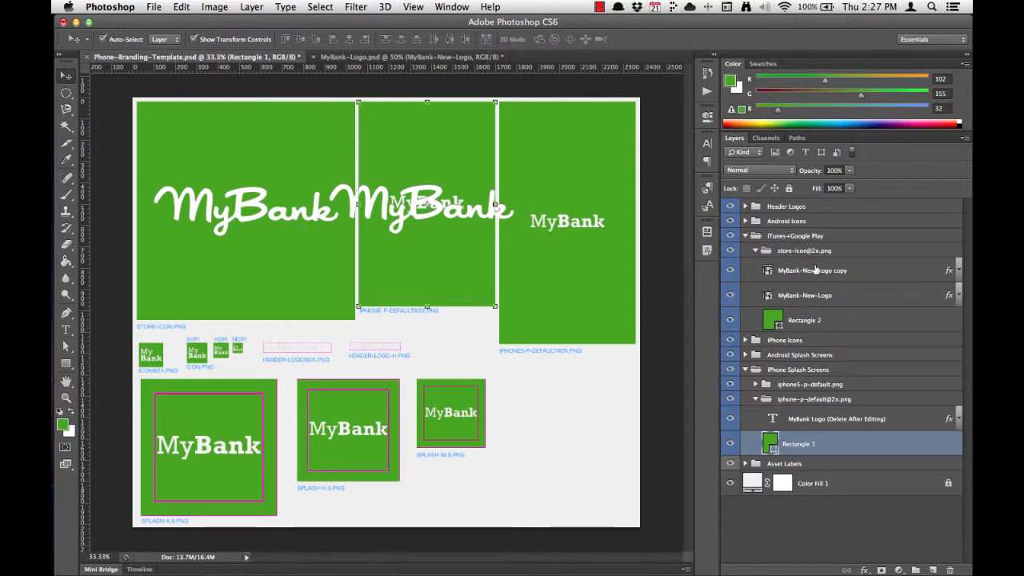
pyautogui.moveTo(812, 274); pyautogui.dragTo(818, 413)
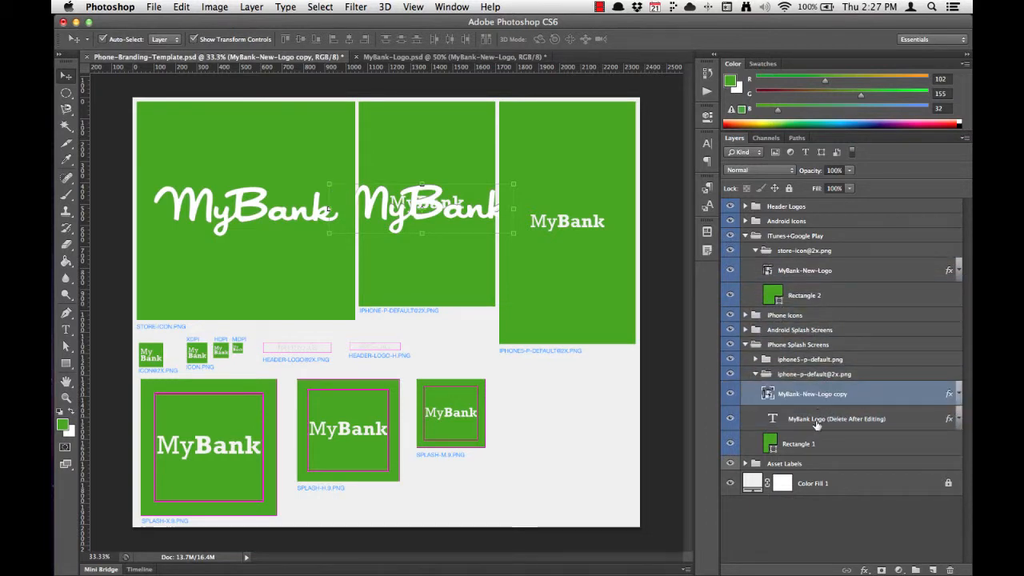
pyautogui.click(817, 424)
pyautogui.press('BackSpace')
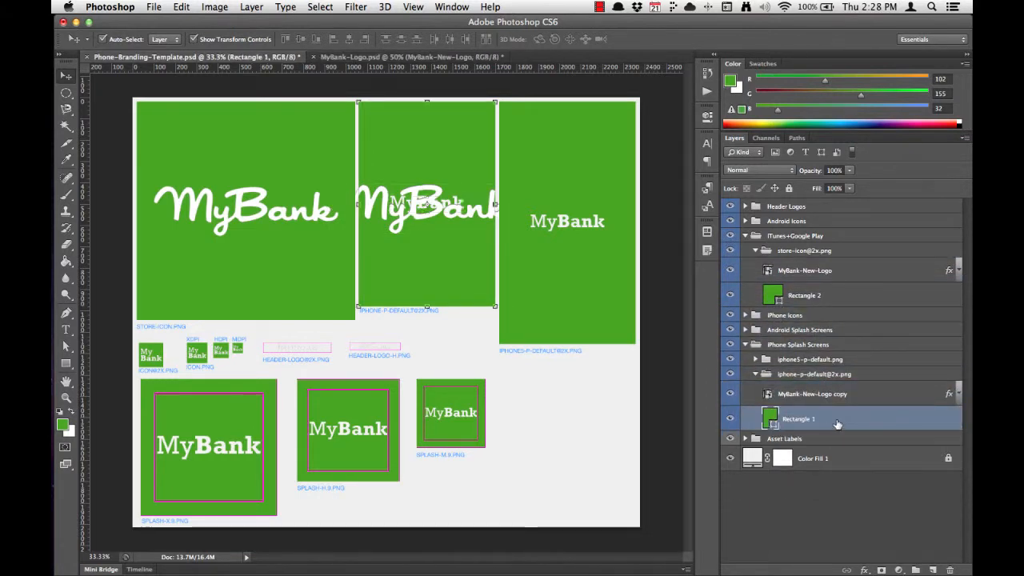
# Scale the MyBank-New-Logo copy down proportionally so it fits within the width of the iphone-p-default@2x splash background
pyautogui.click(813, 392)
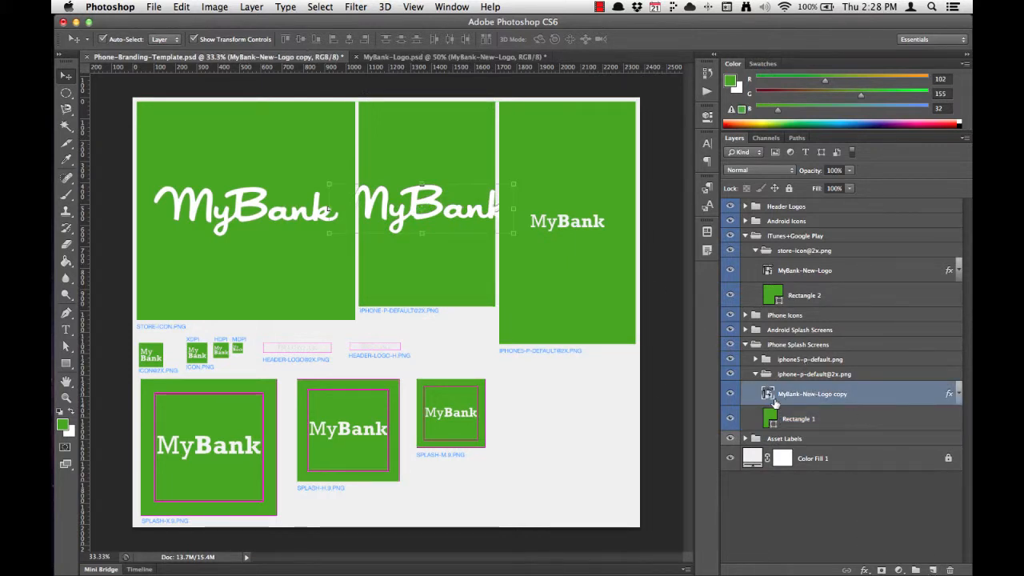
pyautogui.click(512, 184)
pyautogui.moveTo(512, 184); pyautogui.dragTo(444, 209)
pyautogui.press('Return')
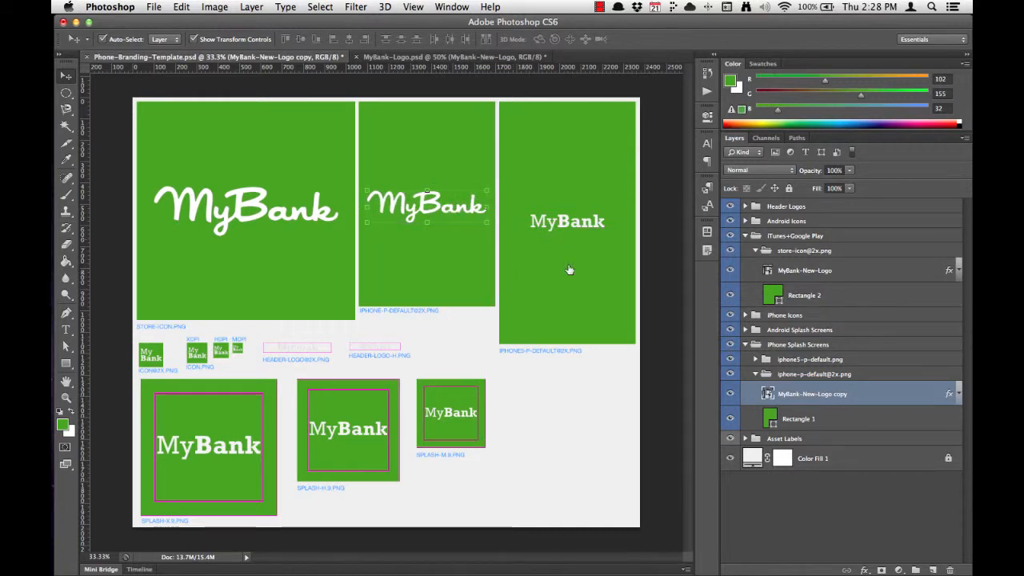
# Align the logo copy to the vertical and horizontal centre of Rectangle 1 and collapse the iTunes+Google Play and iPhone Splash Screens groups
pyautogui.keyDown('shift'); pyautogui.click(853, 423); pyautogui.keyUp('shift')
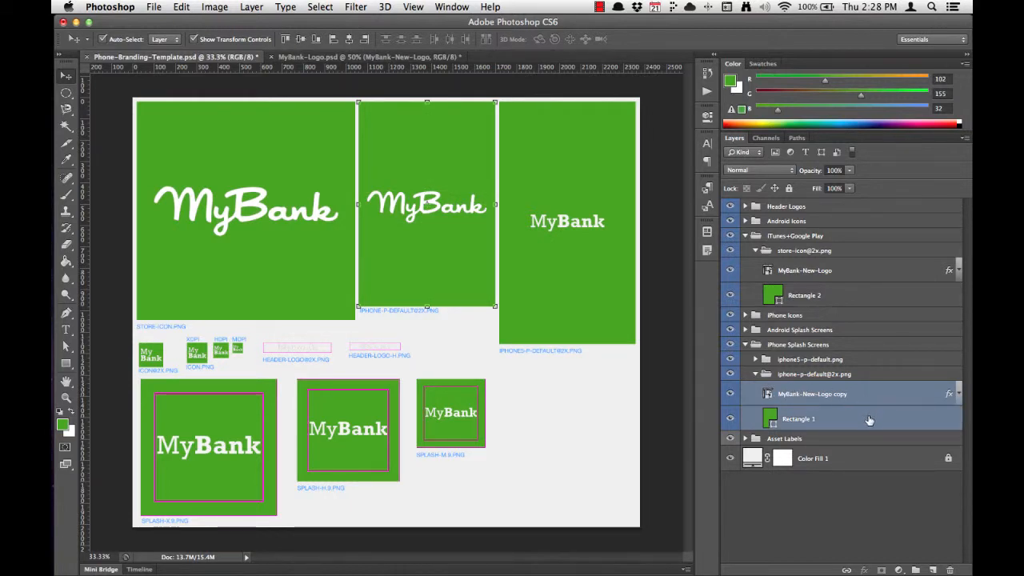
pyautogui.click(301, 39)
pyautogui.click(348, 42)
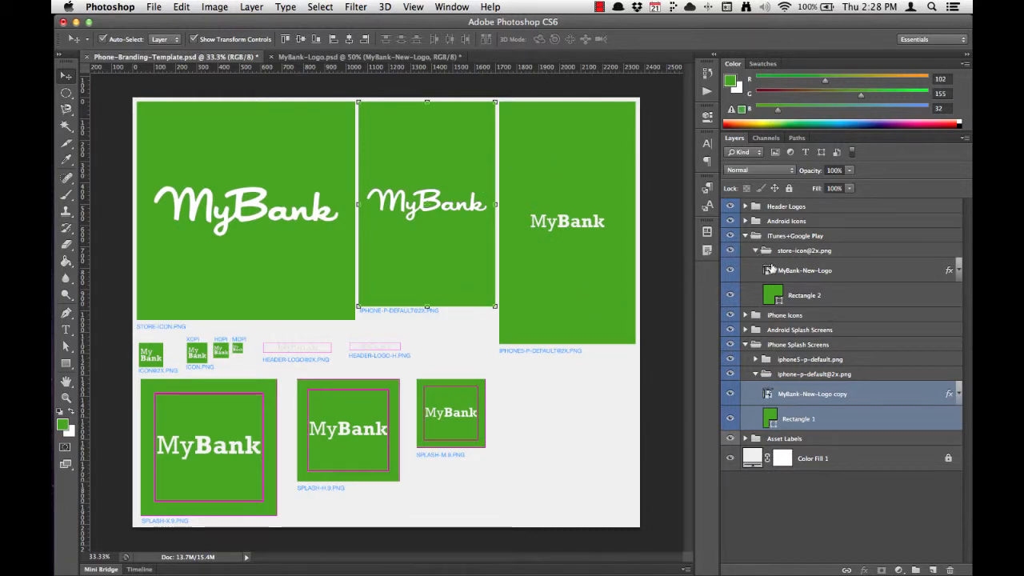
pyautogui.click(746, 236)
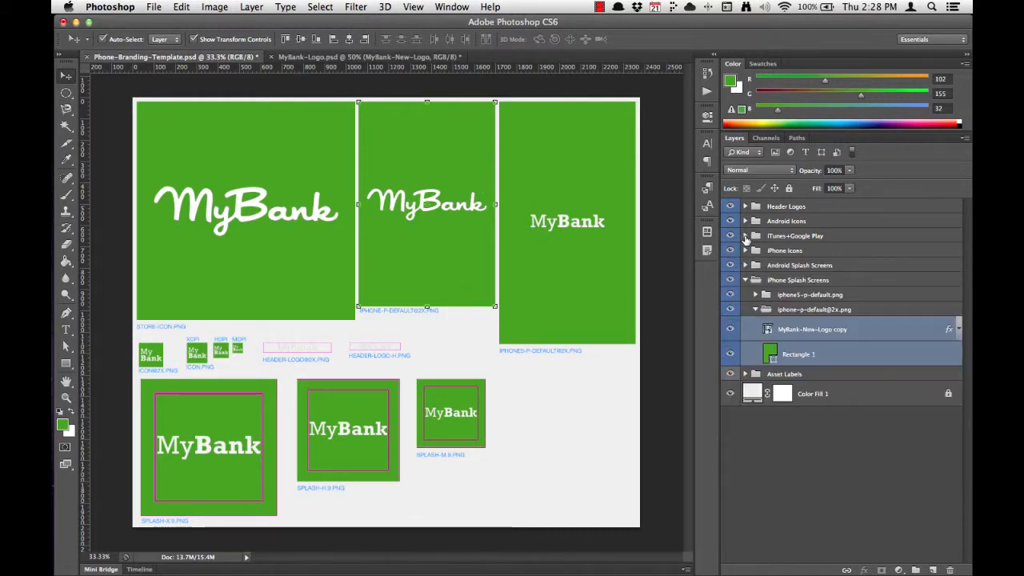
pyautogui.click(745, 280)
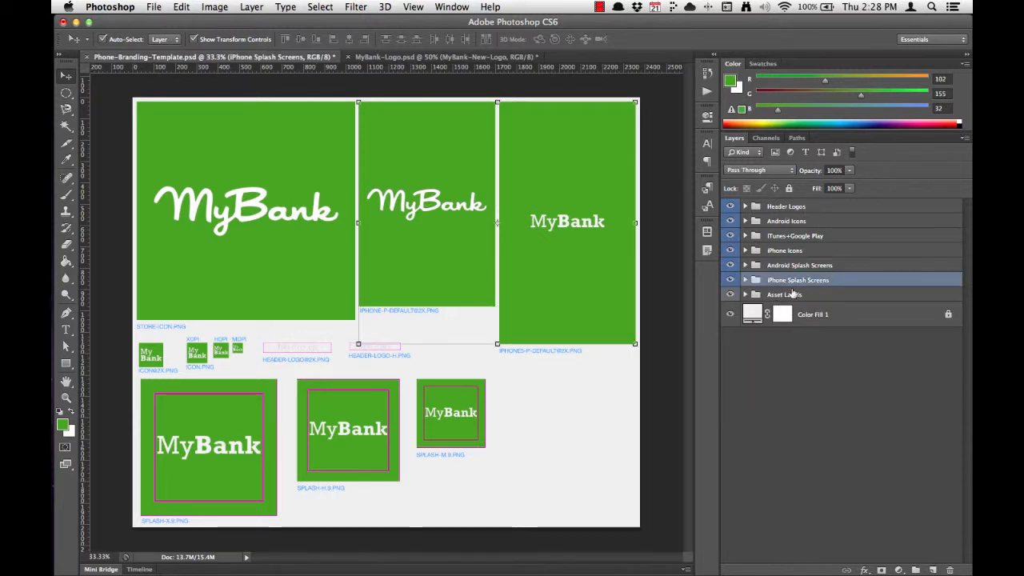
# Duplicate the iphone-p-default@2x splash's new logo and move the duplicate layer into the iphone5-p-default.png group
pyautogui.click(438, 204)
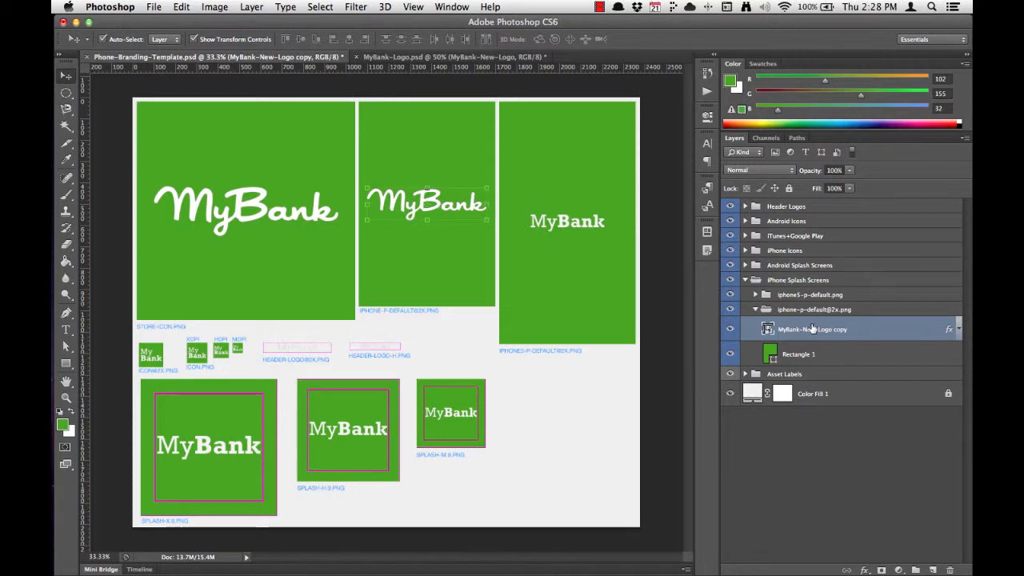
pyautogui.press('super+j')
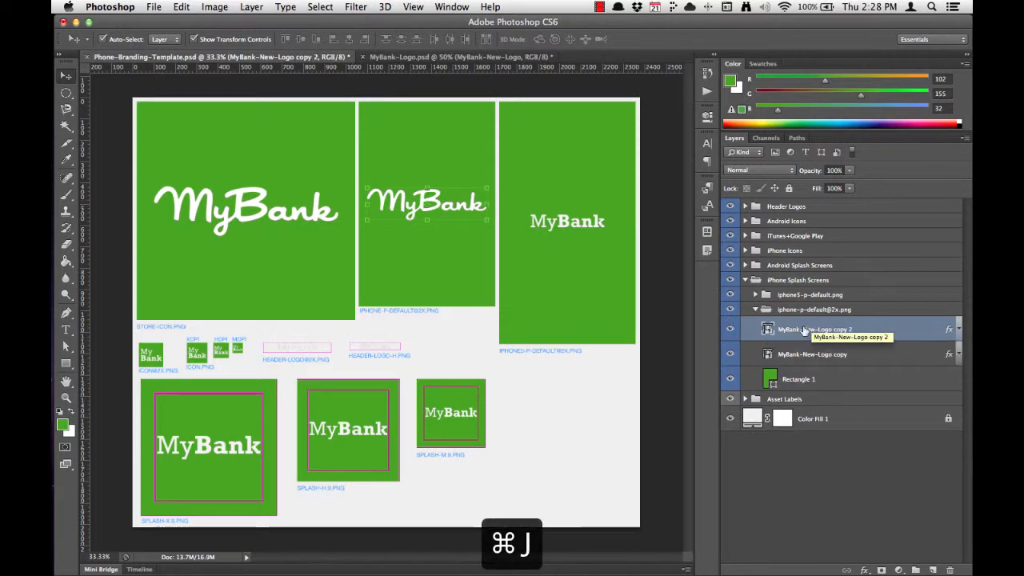
pyautogui.click(597, 176)
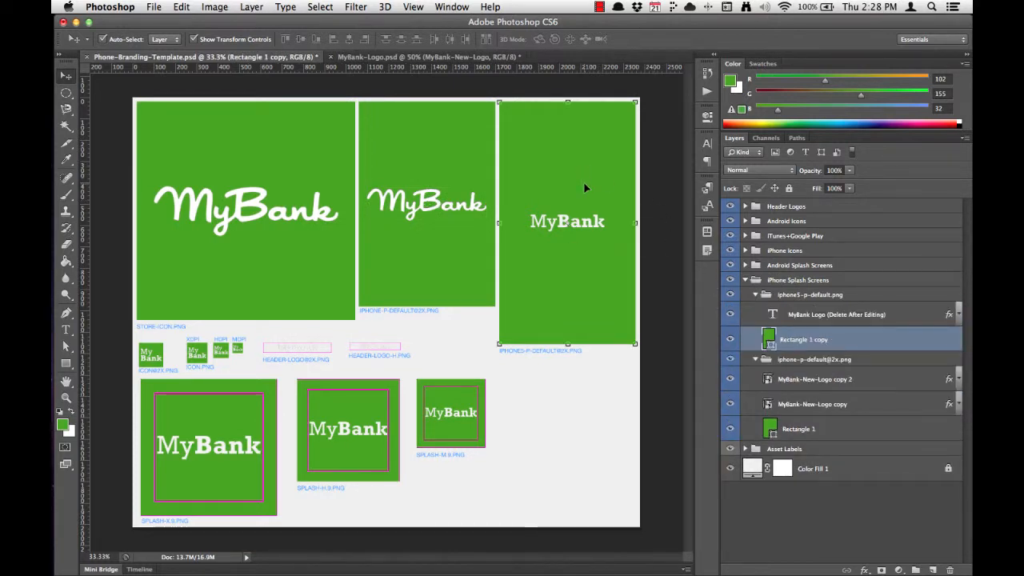
pyautogui.click(812, 381)
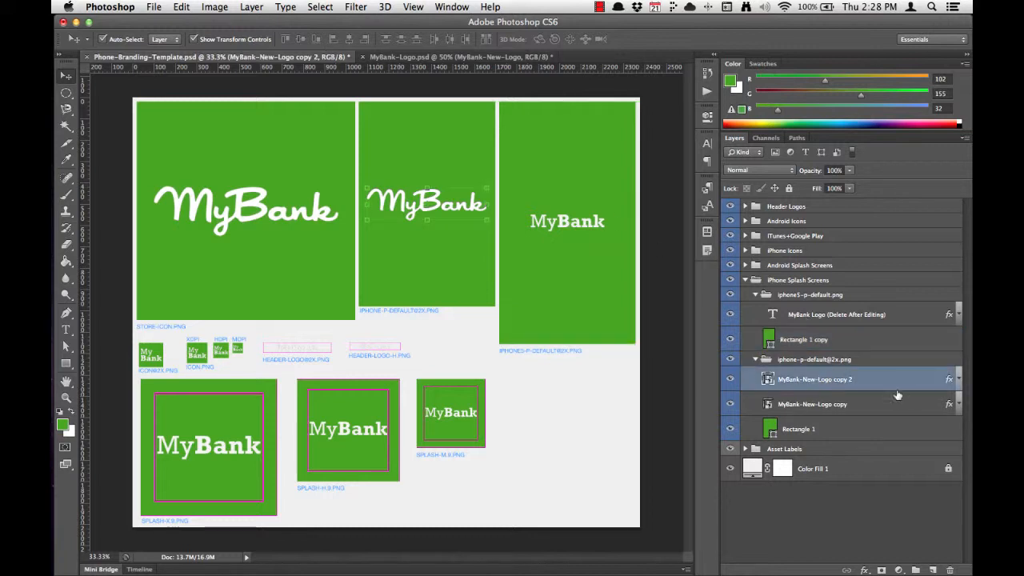
pyautogui.moveTo(815, 384); pyautogui.dragTo(819, 308)
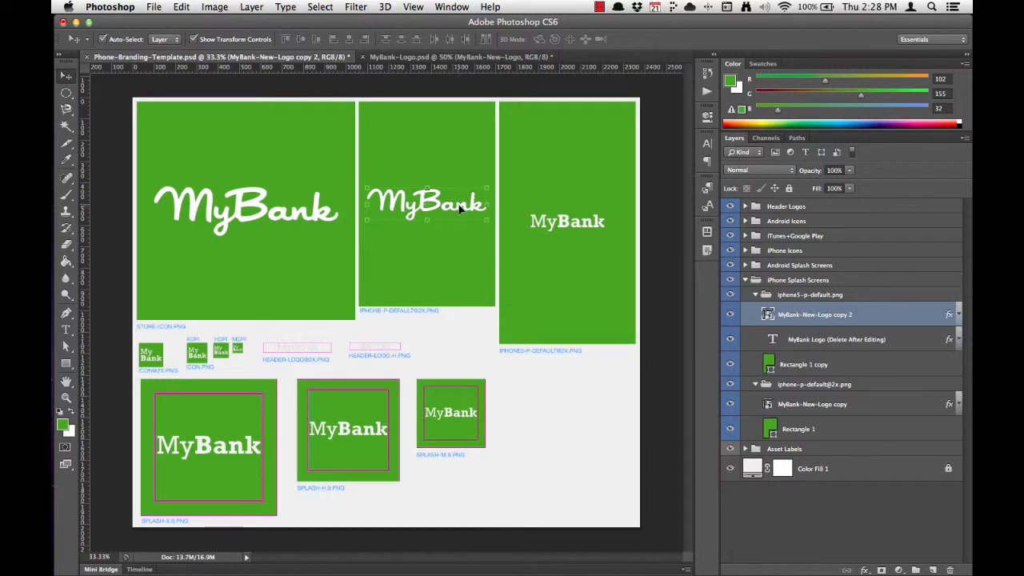
# Position the duplicated logo over the old one on the iPhone 5 splash and delete that group's "MyBank Logo (Delete After Editing)" layer
pyautogui.moveTo(461, 208); pyautogui.dragTo(598, 225)
pyautogui.click(814, 339)
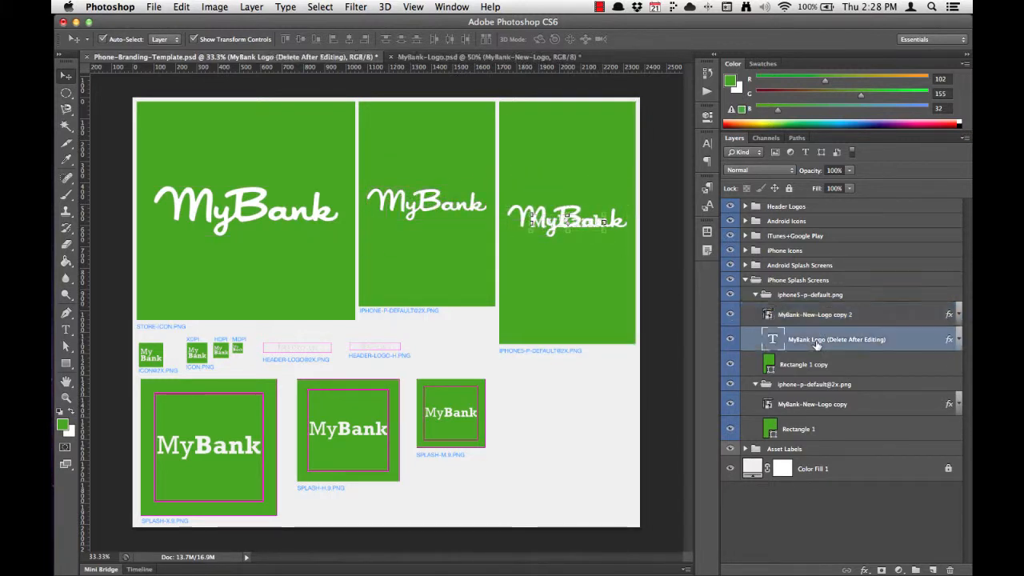
pyautogui.press('Delete')
# Align the iPhone 5 splash's new logo to the vertical and horizontal centre of Rectangle 1 copy and deselect the layers
pyautogui.click(806, 316)
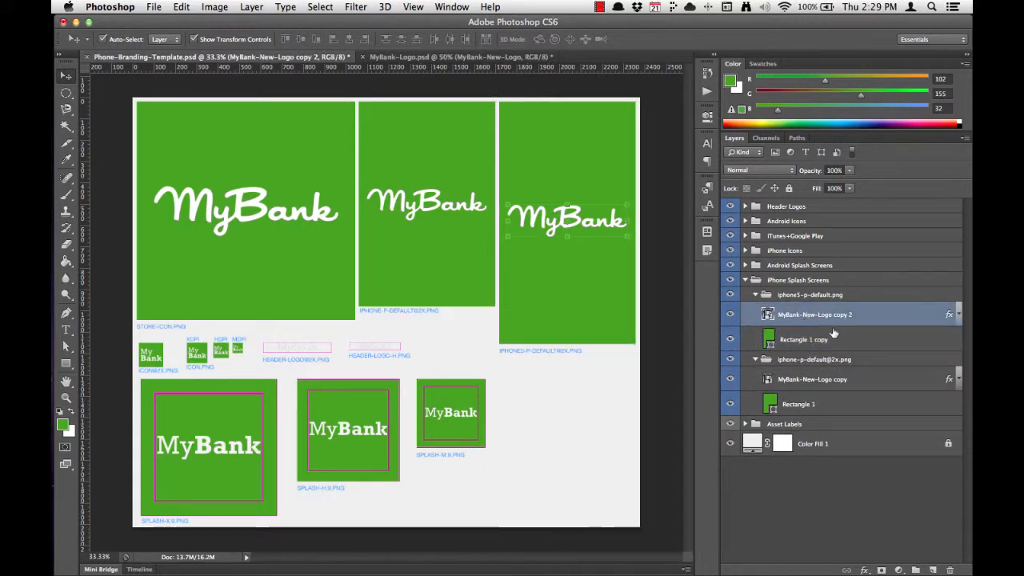
pyautogui.keyDown('shift'); pyautogui.click(824, 338); pyautogui.keyUp('shift')
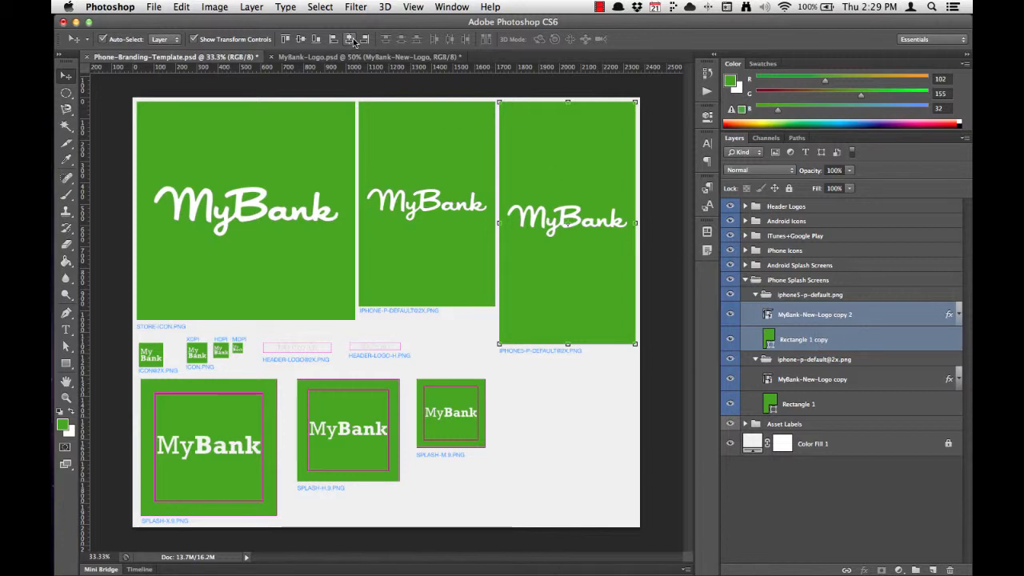
pyautogui.click(301, 40)
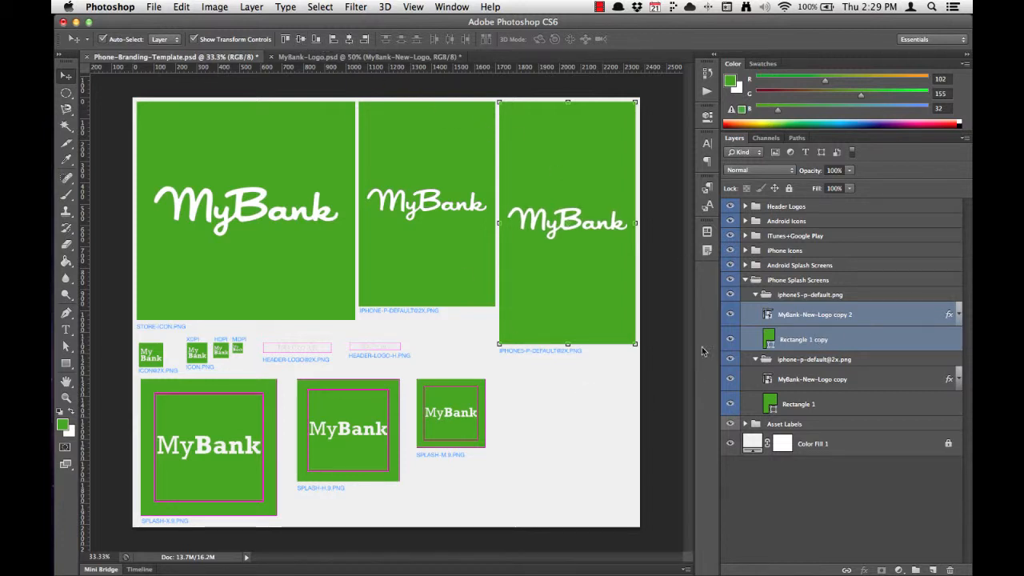
pyautogui.click(656, 371)
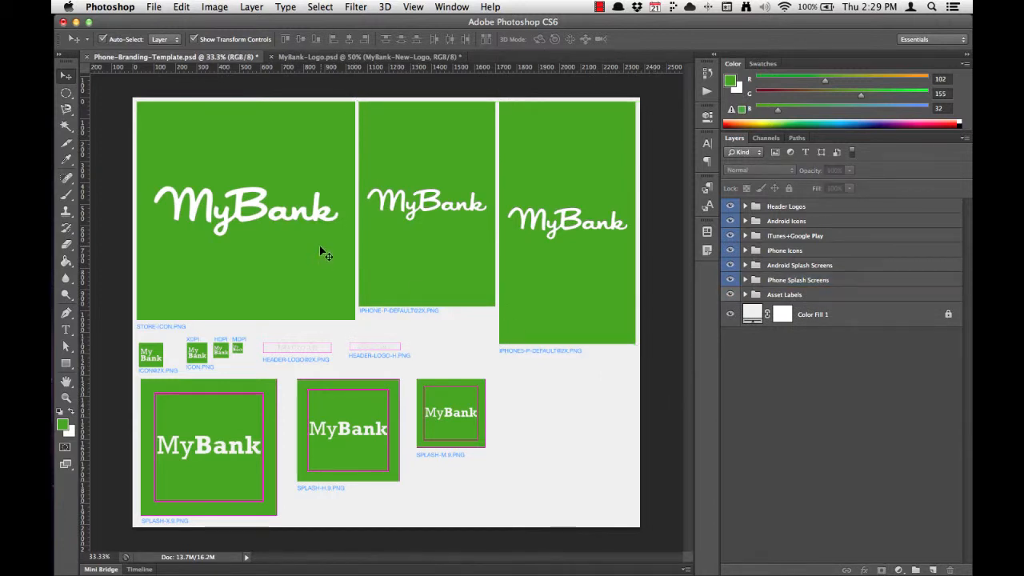